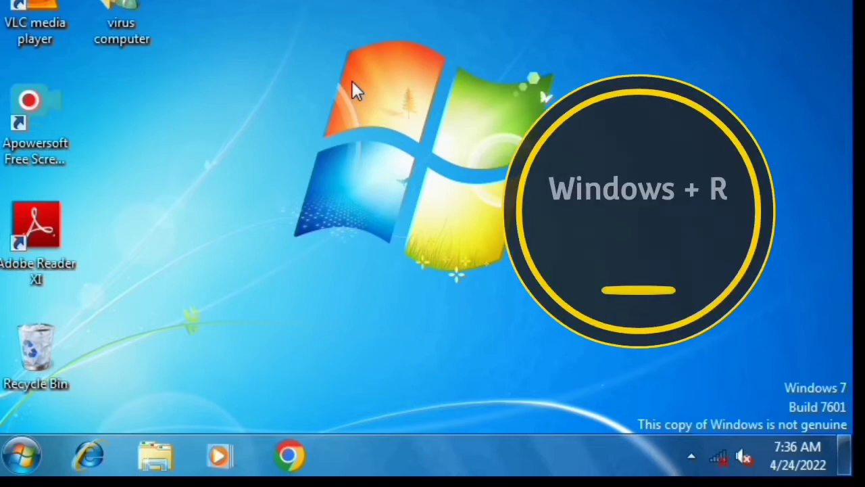
# - Launch Paint with the run command mspaint and dismiss the software licensing notice
pyautogui.press('super+r')
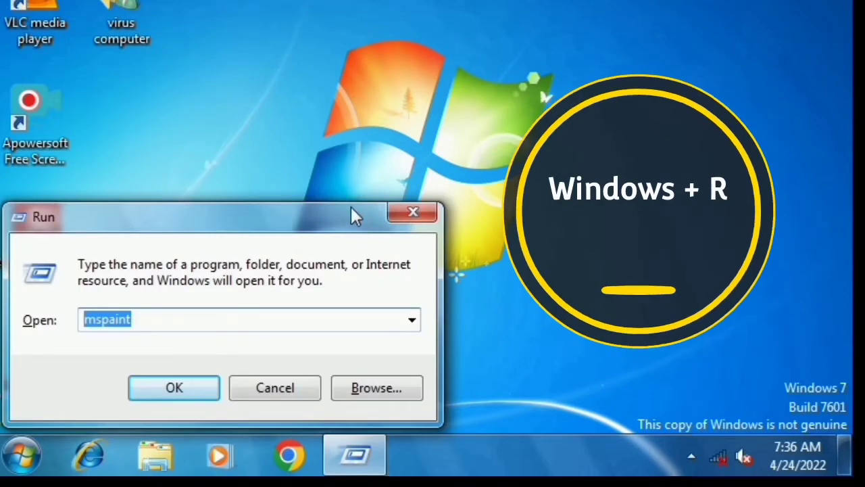
pyautogui.moveTo(351, 206); pyautogui.dragTo(495, 92)
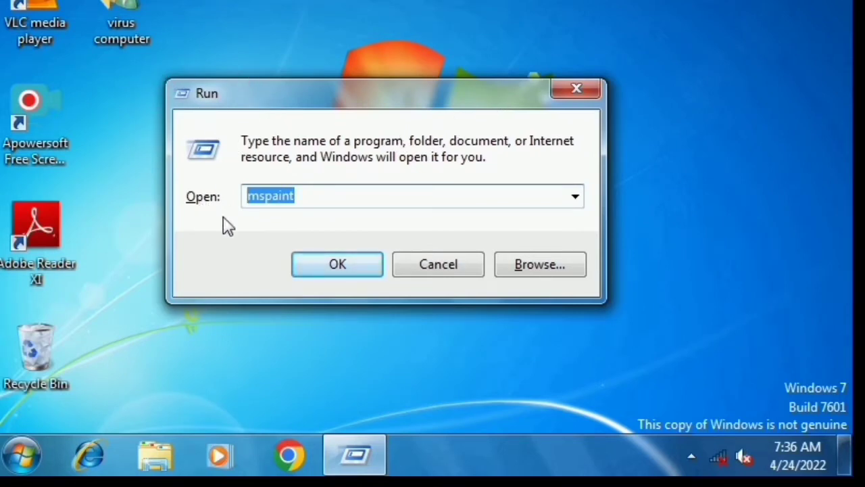
pyautogui.click(301, 198)
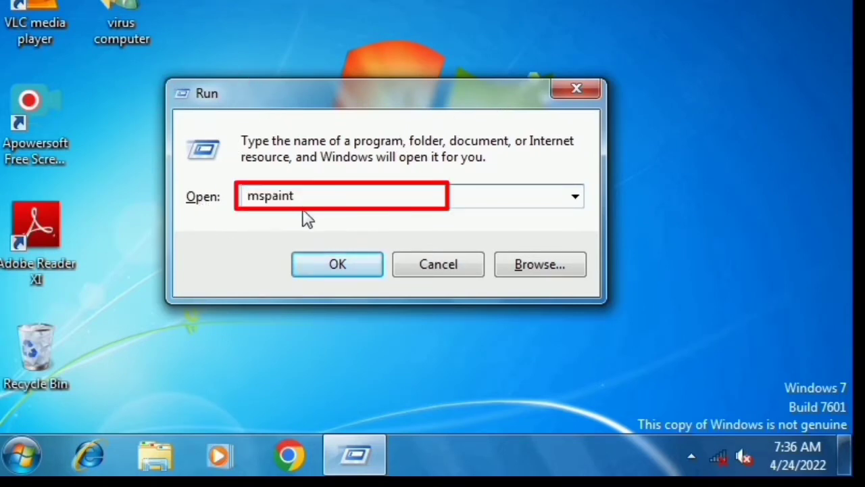
pyautogui.click(338, 268)
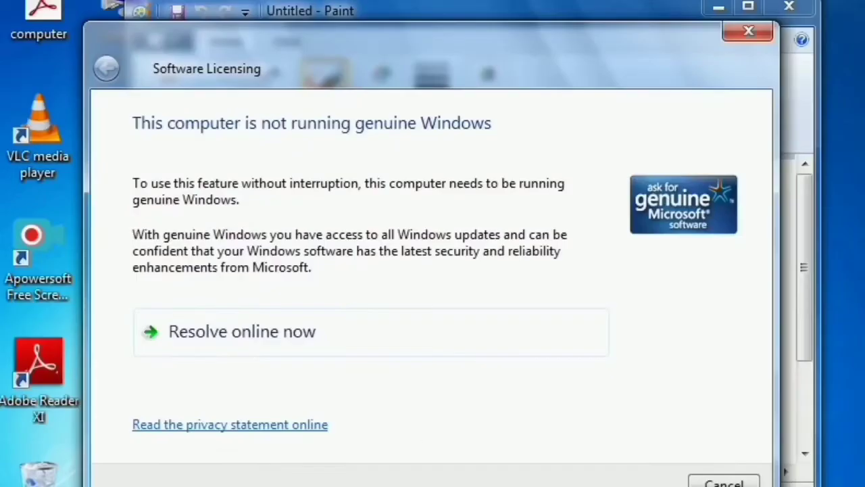
pyautogui.press('Escape')
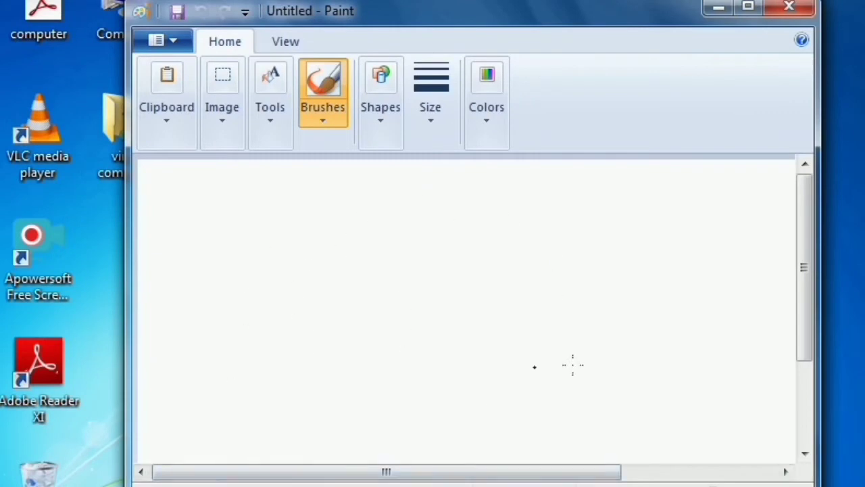
# - Close the Paint window and start Paint again from the installed programs
pyautogui.click(746, 10)
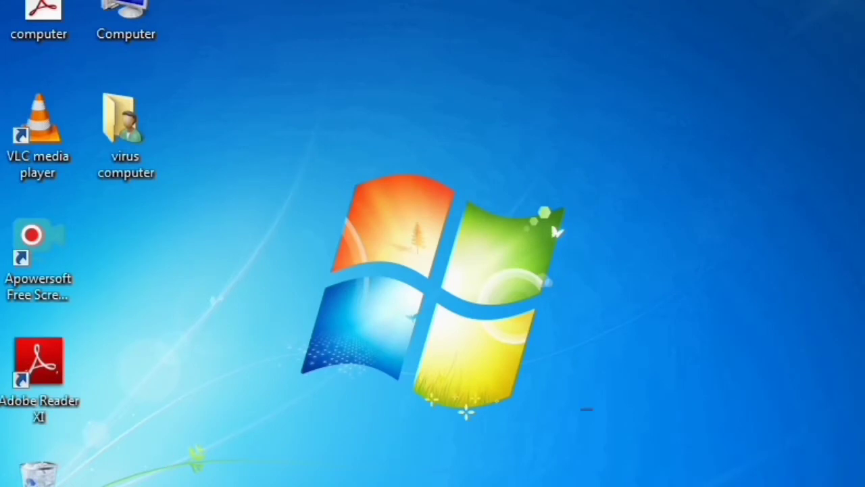
pyautogui.press('super')
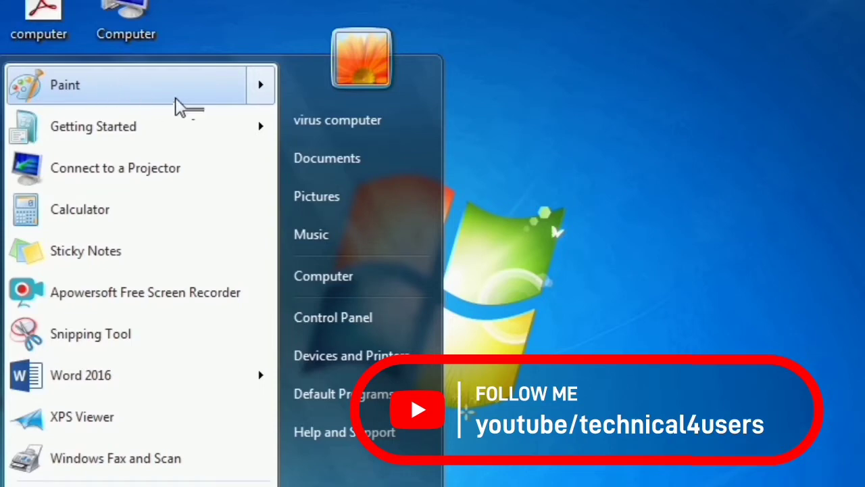
pyautogui.click(593, 159)
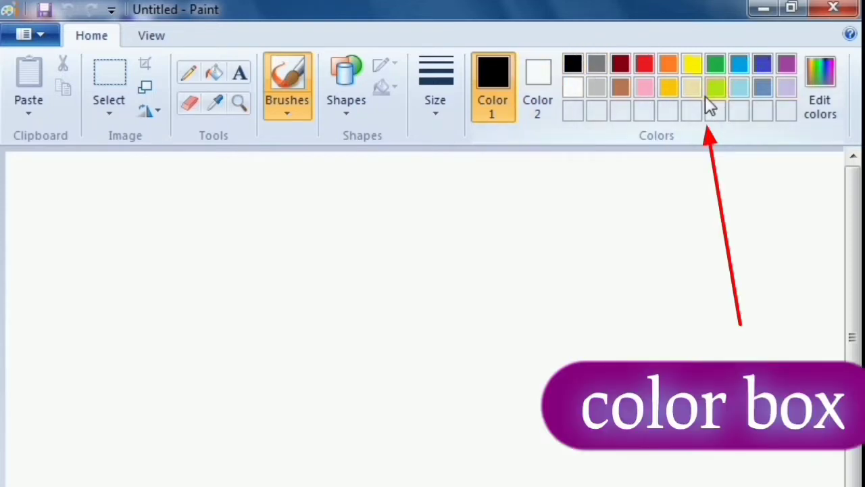
# - Open the Desert picture from the Sample Pictures folder and save it
pyautogui.click(46, 31)
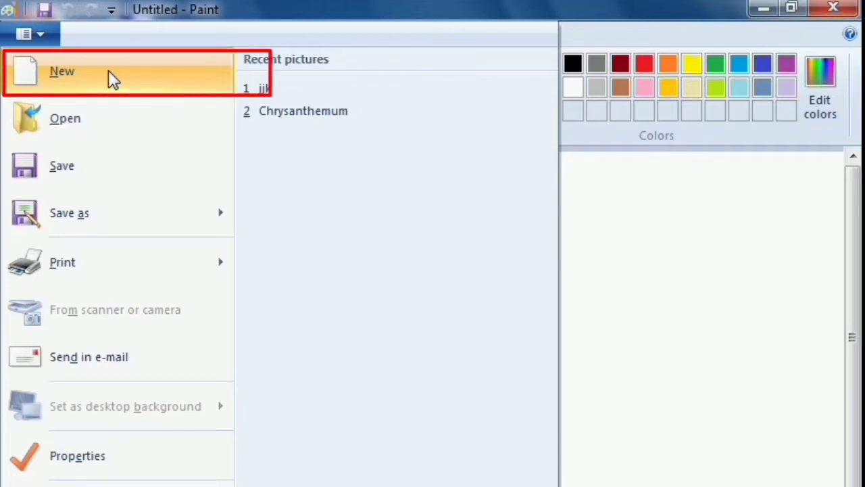
pyautogui.click(87, 122)
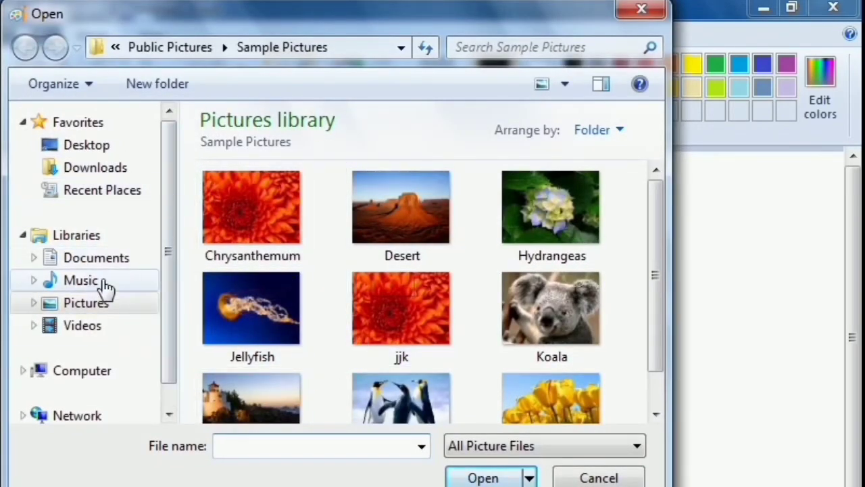
pyautogui.click(409, 222)
pyautogui.click(498, 478)
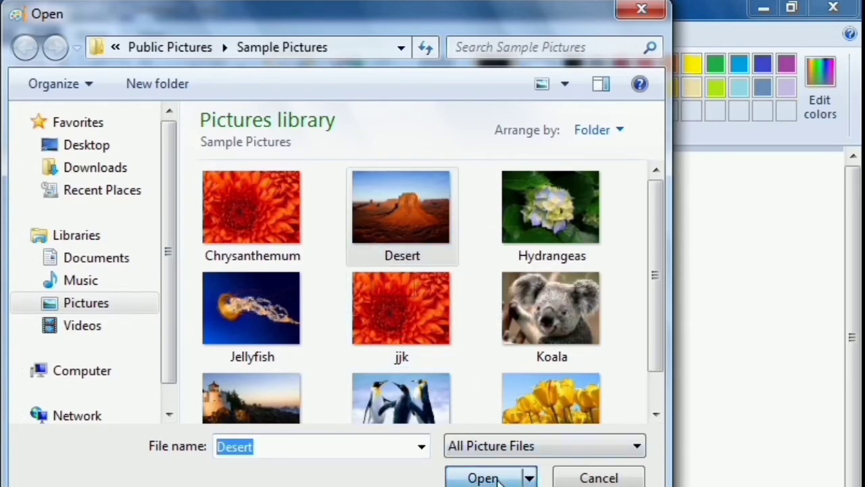
pyautogui.keyDown('ctrl'); pyautogui.scroll(4, 476, 390); pyautogui.keyUp('ctrl')
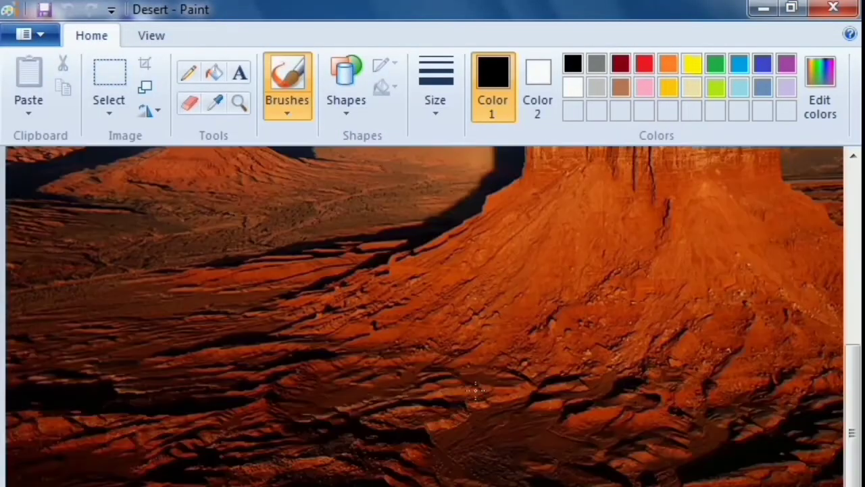
pyautogui.keyDown('ctrl'); pyautogui.scroll(-4, 476, 390); pyautogui.keyUp('ctrl')
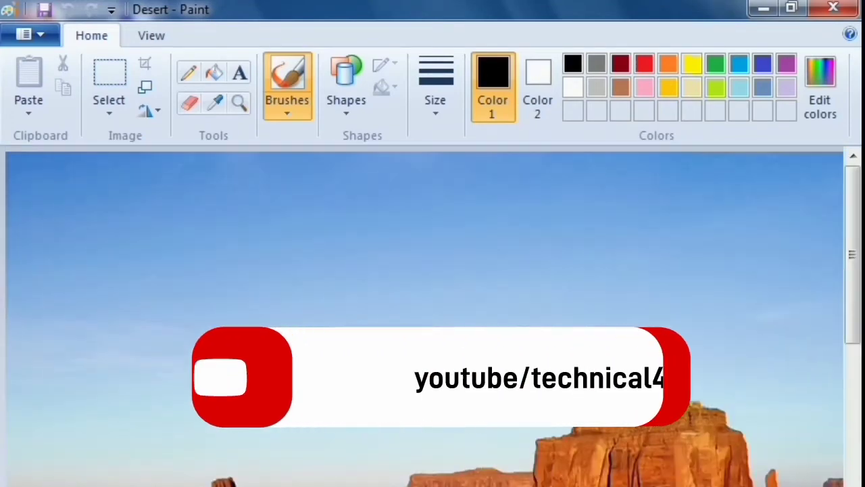
pyautogui.click(30, 35)
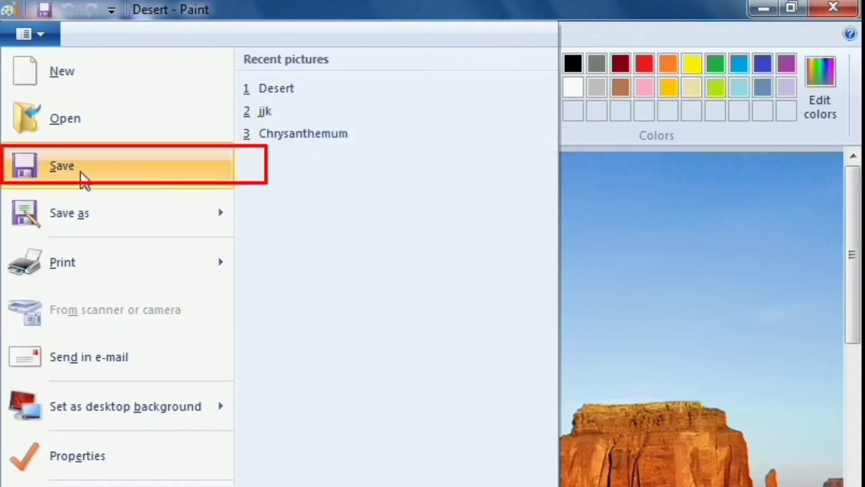
pyautogui.click(80, 173)
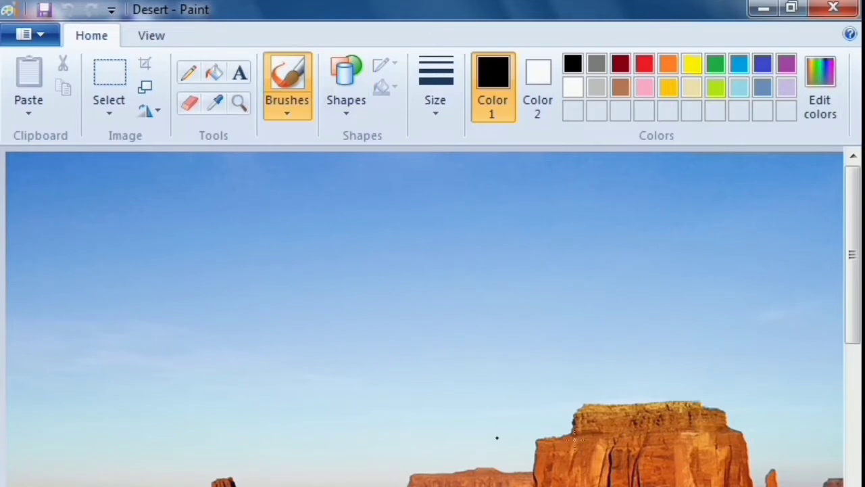
# - Draw a black rectangle outline in the sky above and beside the large rock of the Desert picture
pyautogui.click(346, 79)
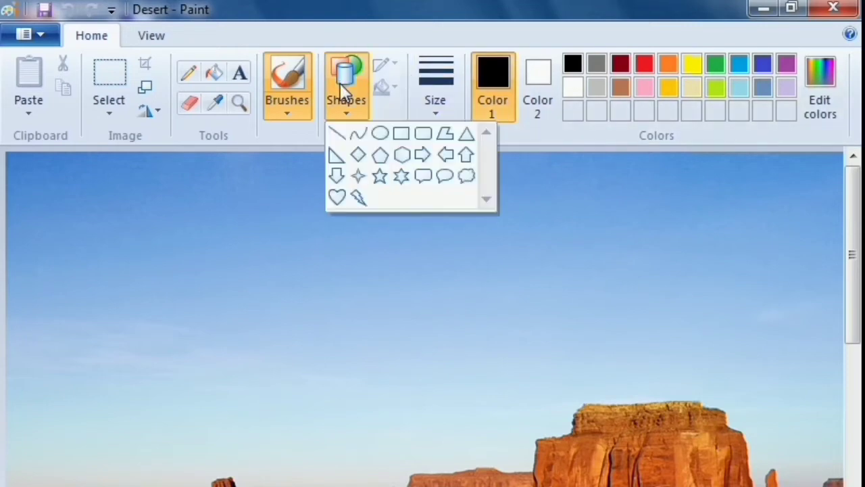
pyautogui.click(406, 137)
pyautogui.moveTo(220, 209); pyautogui.dragTo(571, 448)
# - Save the edited picture as a JPEG named Desert in Sample Pictures, replacing the existing file
pyautogui.click(27, 35)
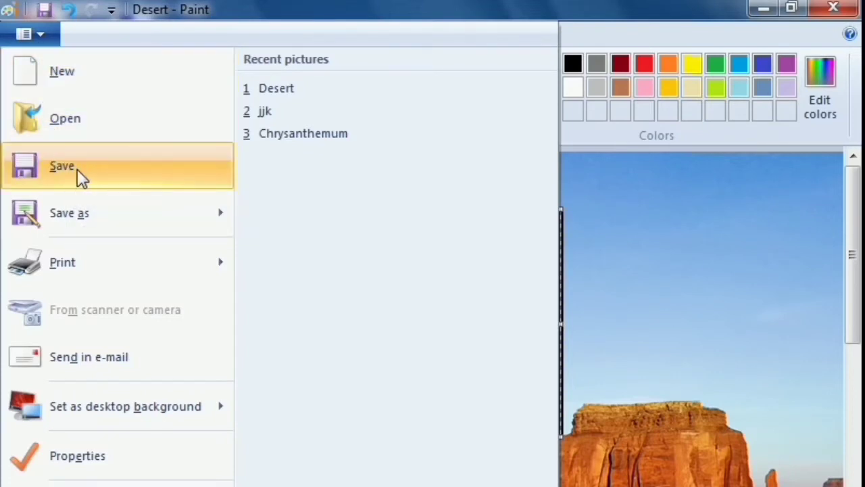
pyautogui.moveTo(133, 206)
pyautogui.click(129, 228)
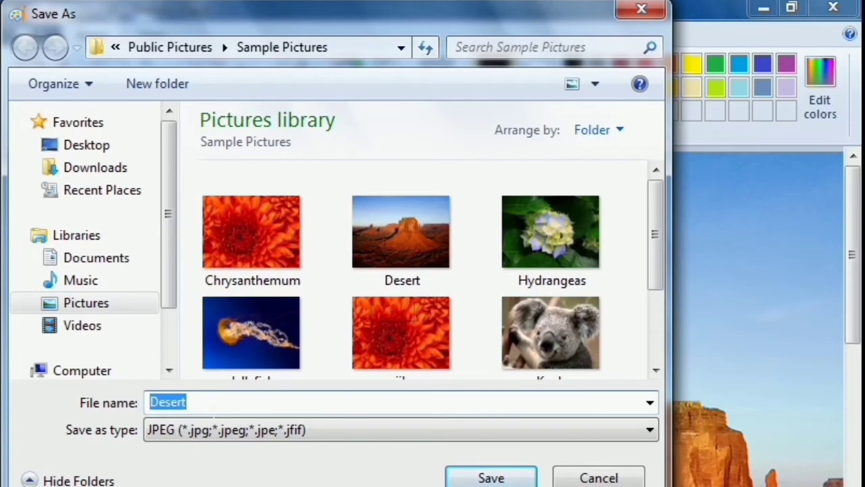
pyautogui.click(187, 401)
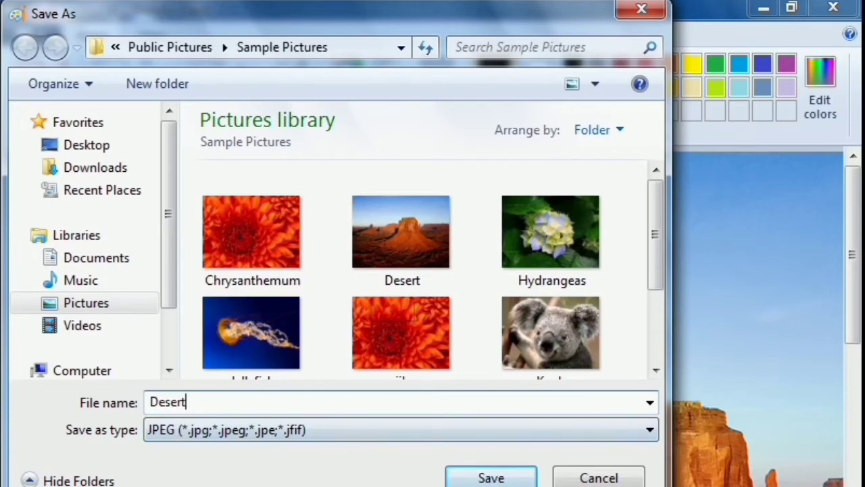
pyautogui.click(512, 480)
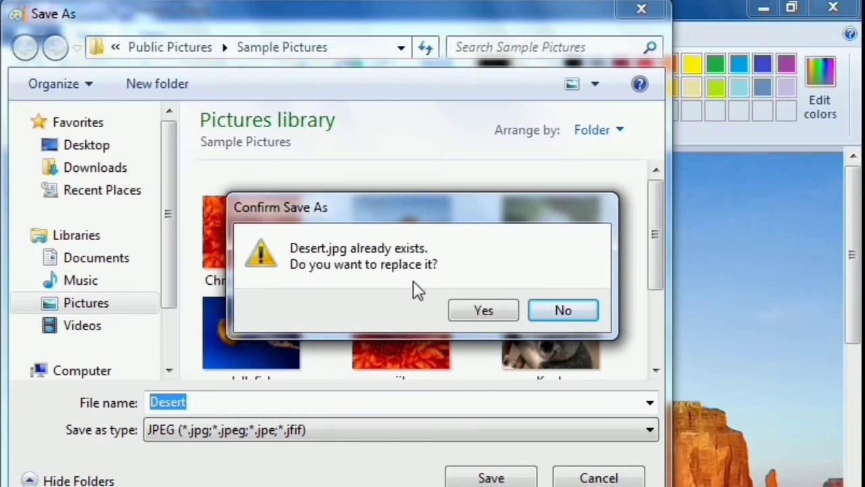
pyautogui.click(479, 313)
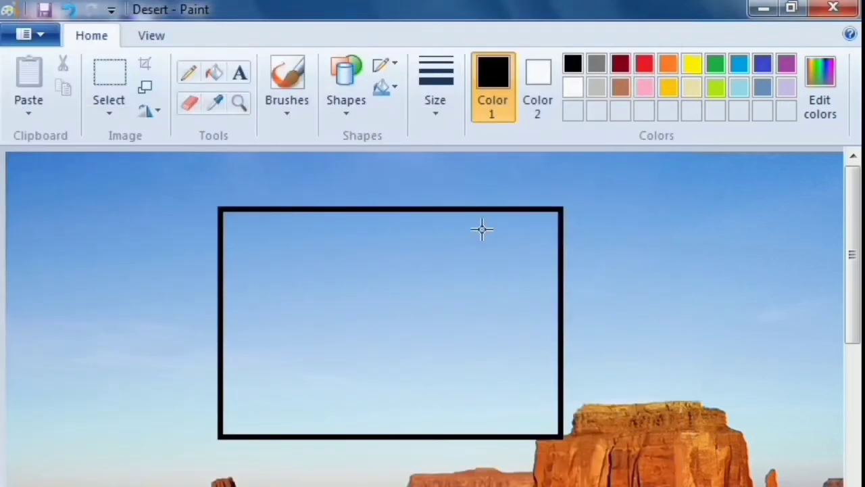
# - Check the Desert picture in print preview and return to the canvas
pyautogui.click(52, 38)
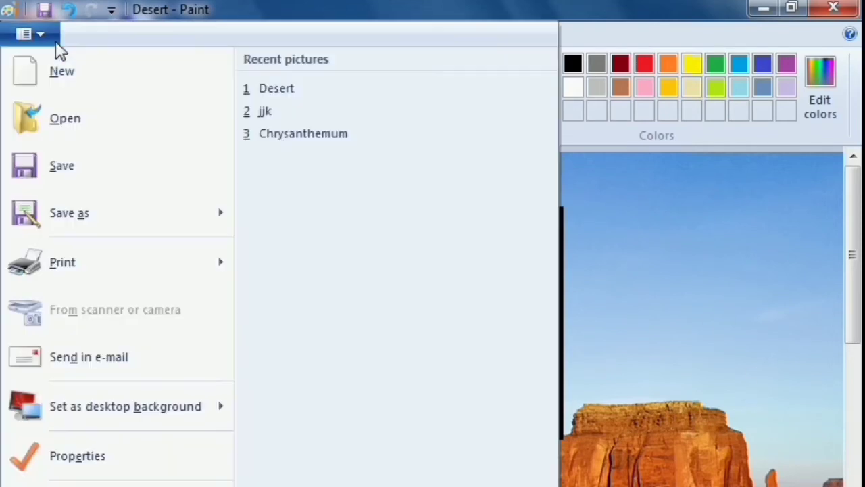
pyautogui.moveTo(106, 262)
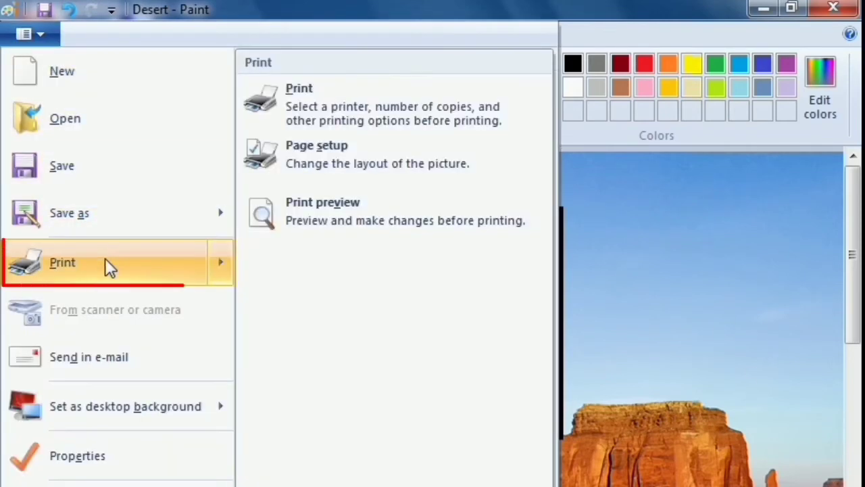
pyautogui.click(333, 205)
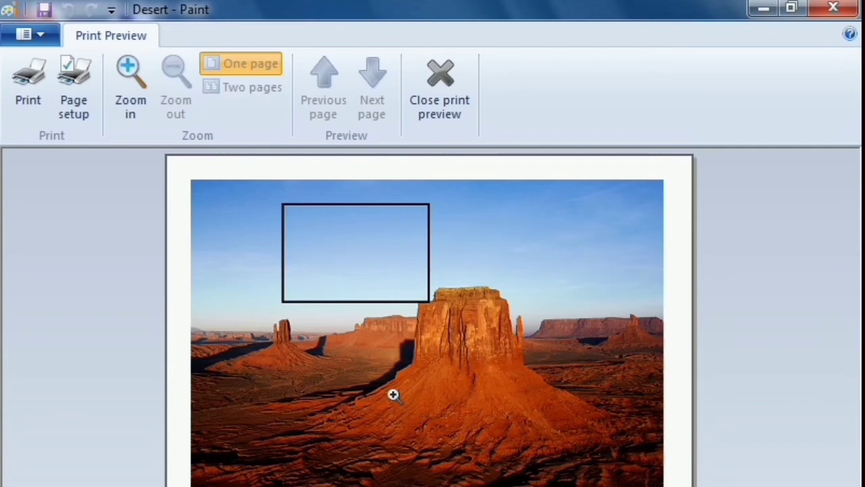
pyautogui.click(436, 73)
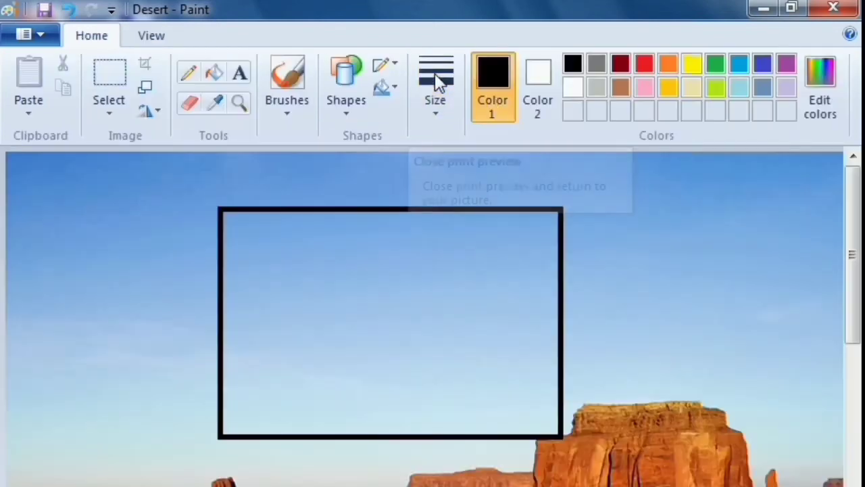
# - Open the Hydrangeas picture from the Sample Pictures folder
pyautogui.click(28, 38)
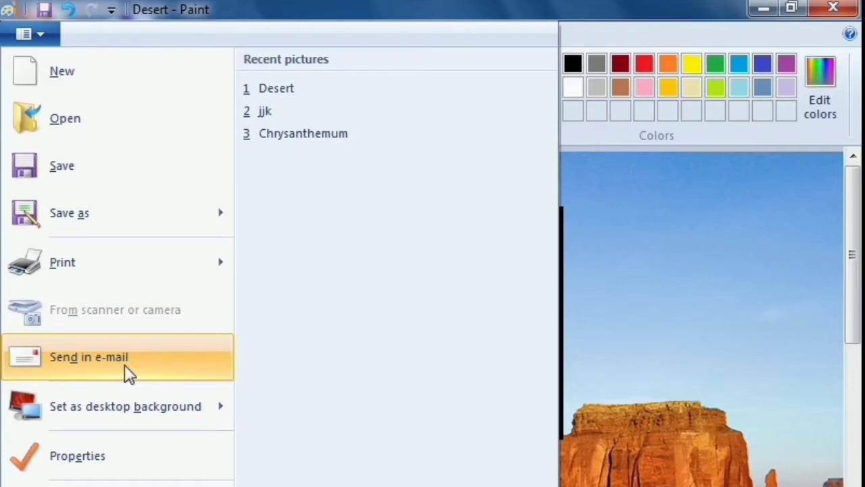
pyautogui.moveTo(64, 422)
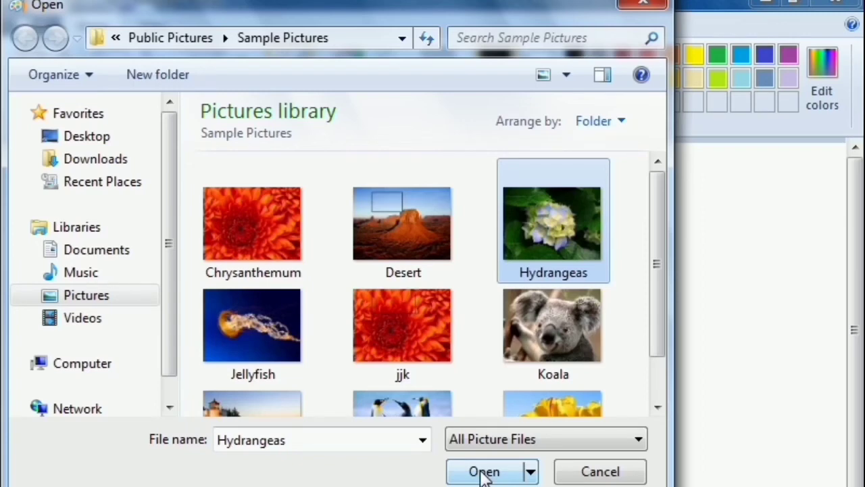
pyautogui.click(484, 472)
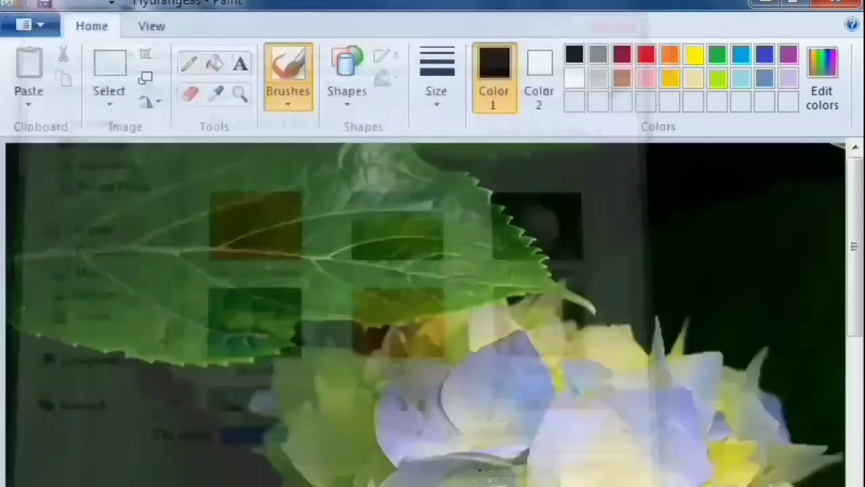
# - Outline the large upper leaf of the Hydrangeas picture with a free-form selection and copy it
pyautogui.click(108, 89)
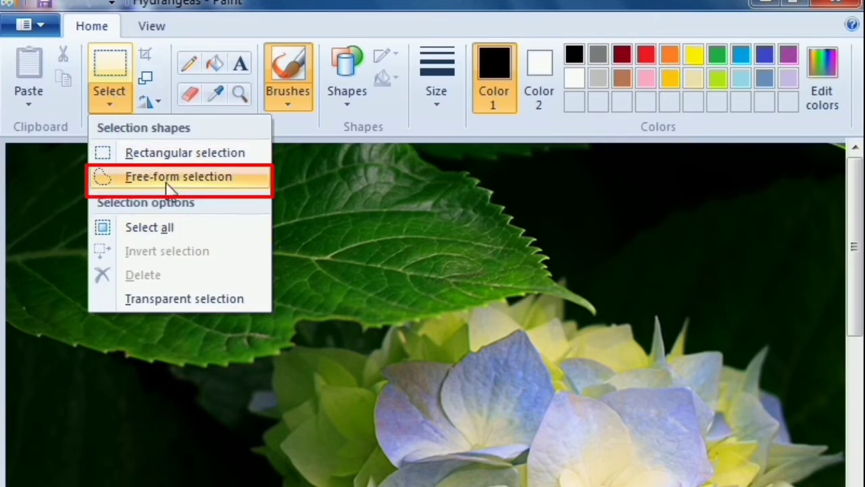
pyautogui.click(189, 189)
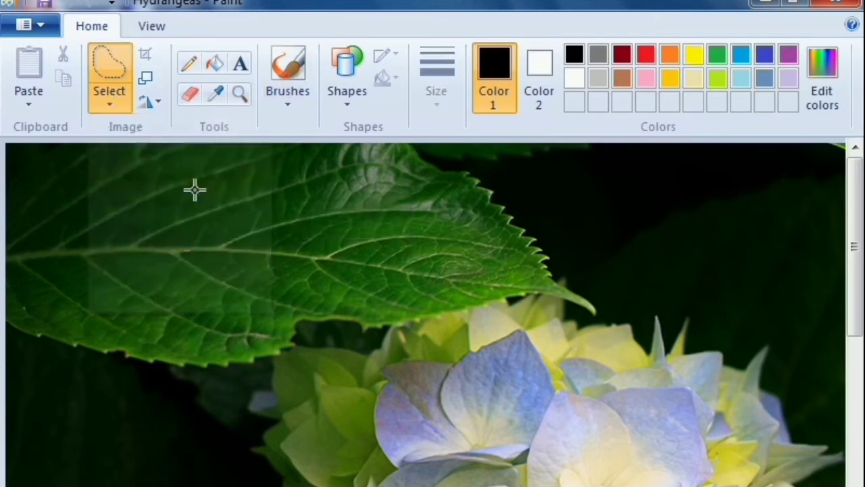
pyautogui.moveTo(16, 324)
pyautogui.mouseDown()
pyautogui.moveTo(64, 357)
pyautogui.moveTo(275, 380)
pyautogui.moveTo(303, 344)
pyautogui.moveTo(363, 353)
pyautogui.moveTo(410, 346)
pyautogui.moveTo(530, 320)
pyautogui.moveTo(604, 292)
pyautogui.moveTo(596, 267)
pyautogui.moveTo(526, 231)
pyautogui.moveTo(433, 161)
pyautogui.moveTo(322, 144)
pyautogui.moveTo(174, 159)
pyautogui.moveTo(10, 162)
pyautogui.mouseUp()
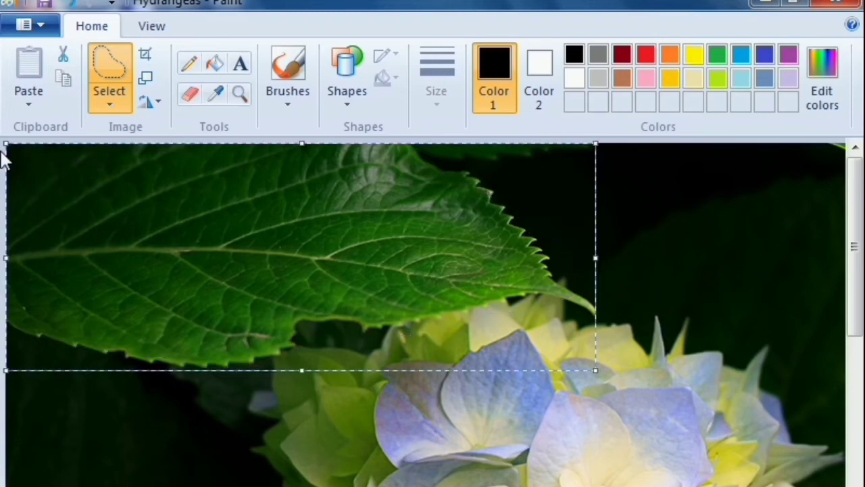
pyautogui.rightClick(334, 222)
pyautogui.click(372, 247)
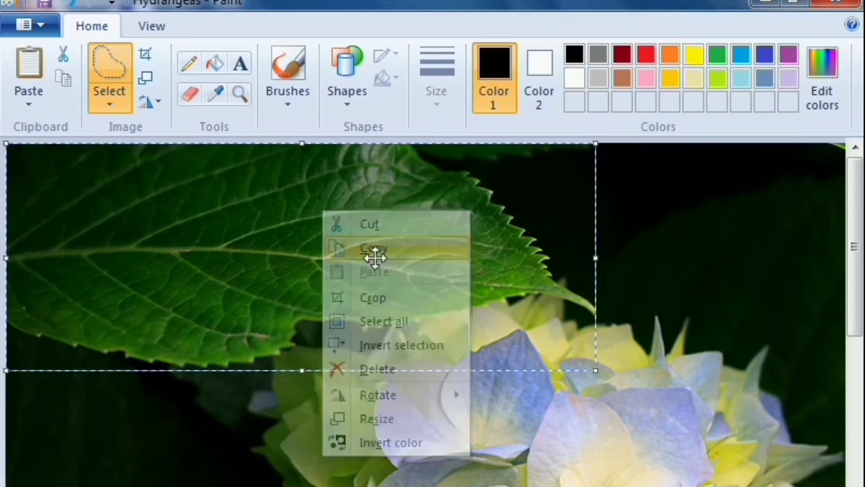
# - Paste the copied leaf and move it over the leaves below the flowers
pyautogui.scroll(-5, 309, 347)
pyautogui.click(308, 347)
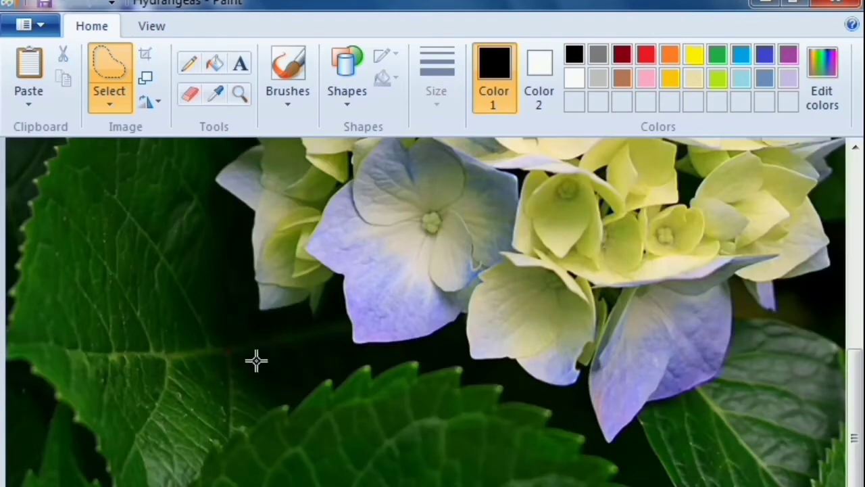
pyautogui.scroll(-3, 251, 397)
pyautogui.click(29, 78)
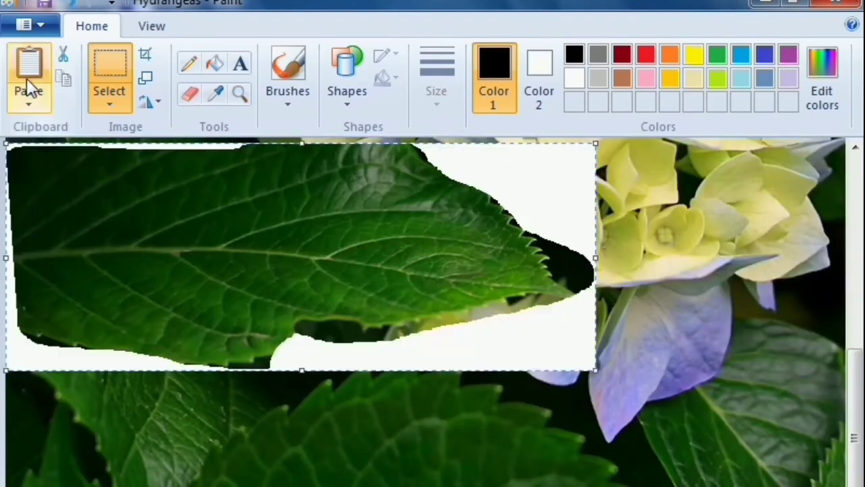
pyautogui.moveTo(313, 286); pyautogui.dragTo(408, 431)
pyautogui.scroll(3, 528, 440)
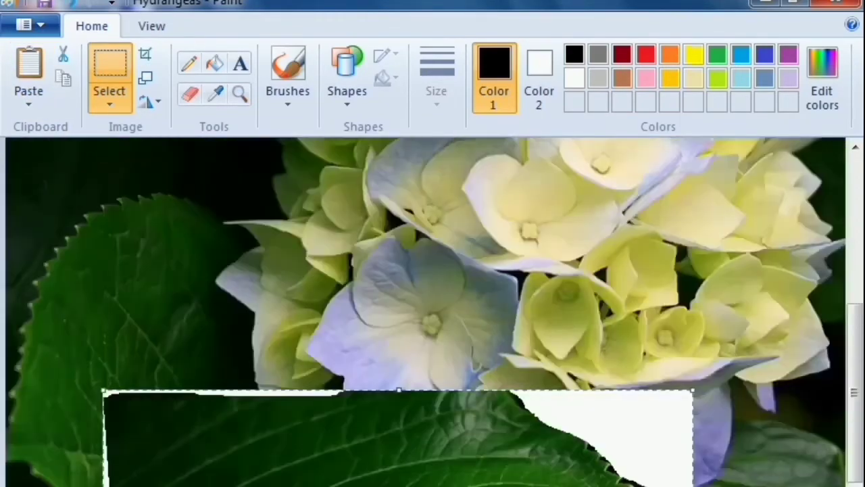
# - Reposition the pasted leaf below the flowers and crop the picture to that selection
pyautogui.scroll(-3, 575, 411)
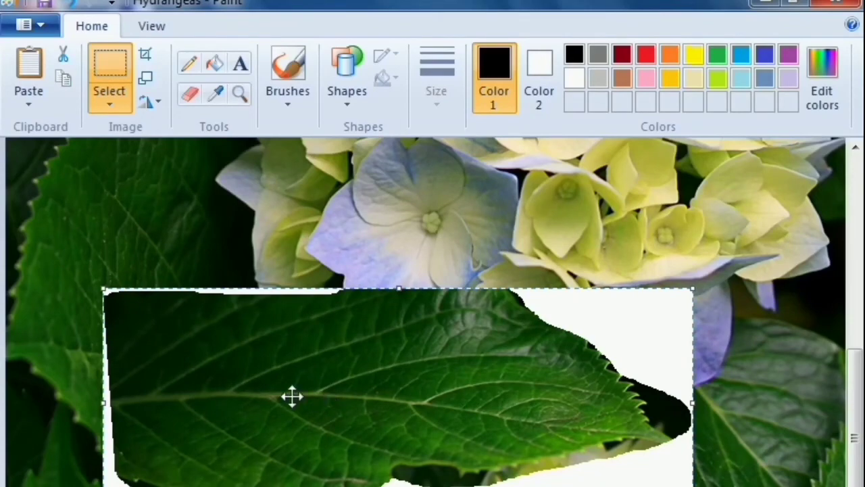
pyautogui.moveTo(291, 396); pyautogui.dragTo(389, 375)
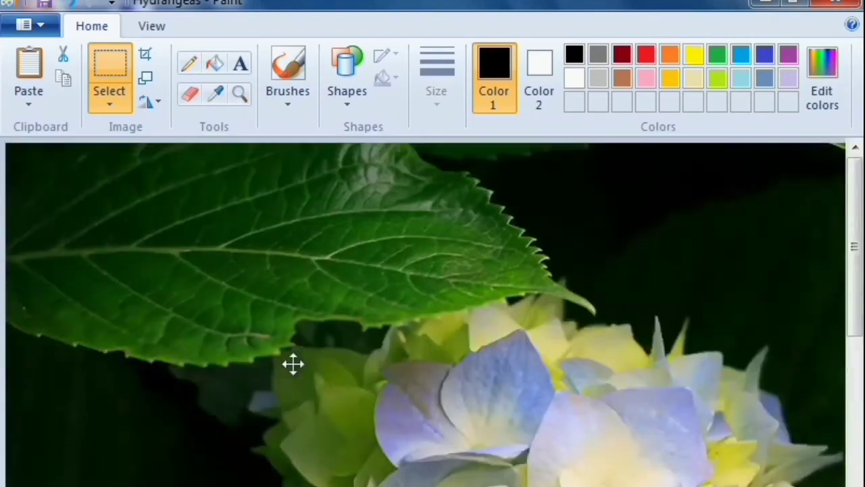
pyautogui.click(149, 57)
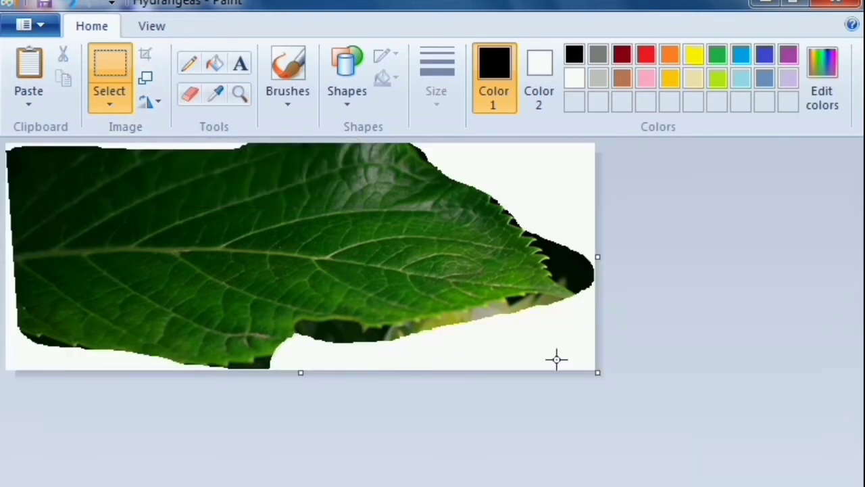
# - Enlarge the canvas well beyond the cropped leaf and apply Resize and Skew at 100 percent with 0 degrees skew
pyautogui.moveTo(599, 374); pyautogui.dragTo(862, 486)
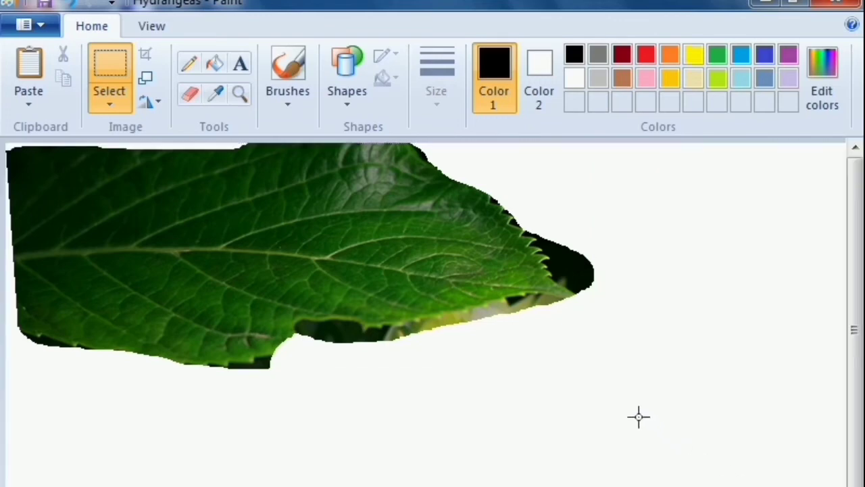
pyautogui.click(144, 81)
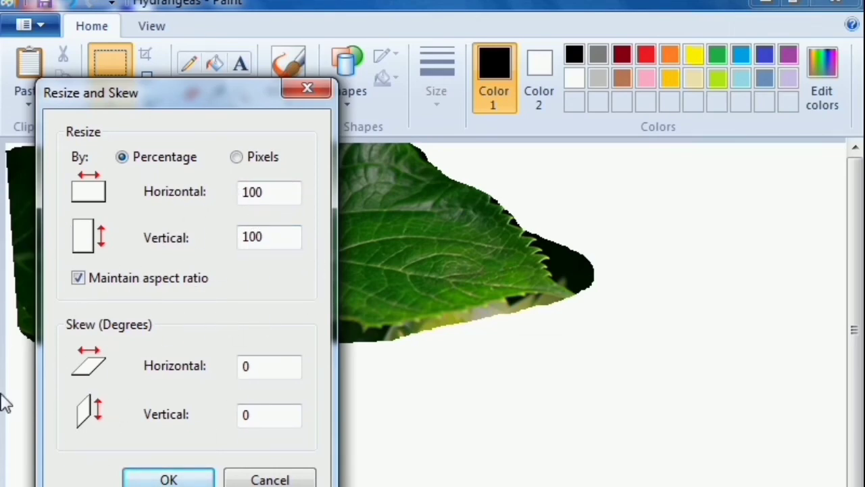
pyautogui.click(174, 480)
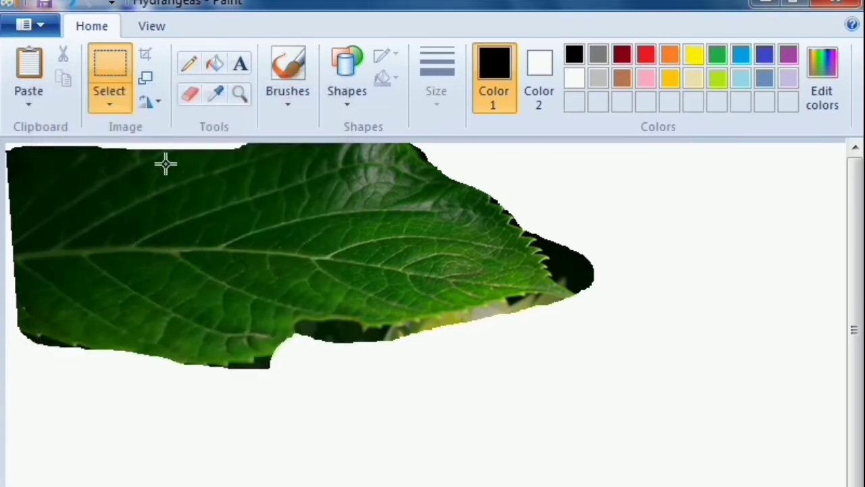
# - Rotate the whole picture left by 90°
pyautogui.click(157, 105)
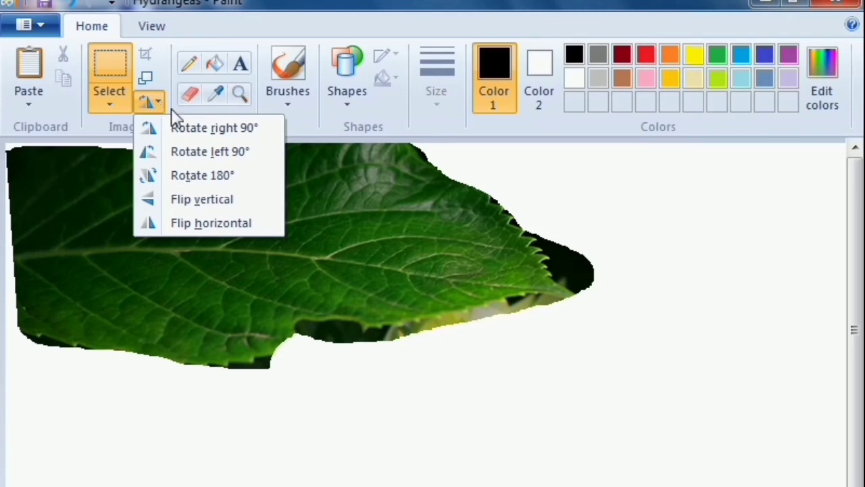
pyautogui.click(200, 155)
pyautogui.scroll(-5, 329, 275)
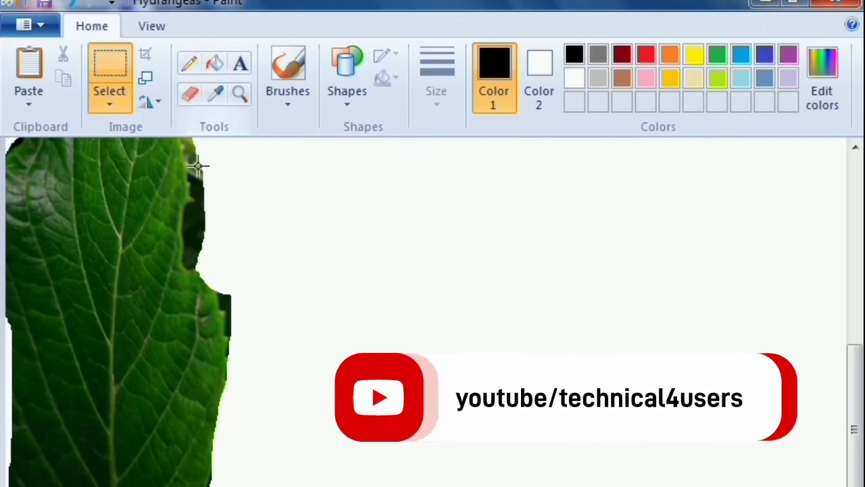
# - Draw two black freehand squiggles with the Pencil on the white area beside the leaf
pyautogui.click(190, 65)
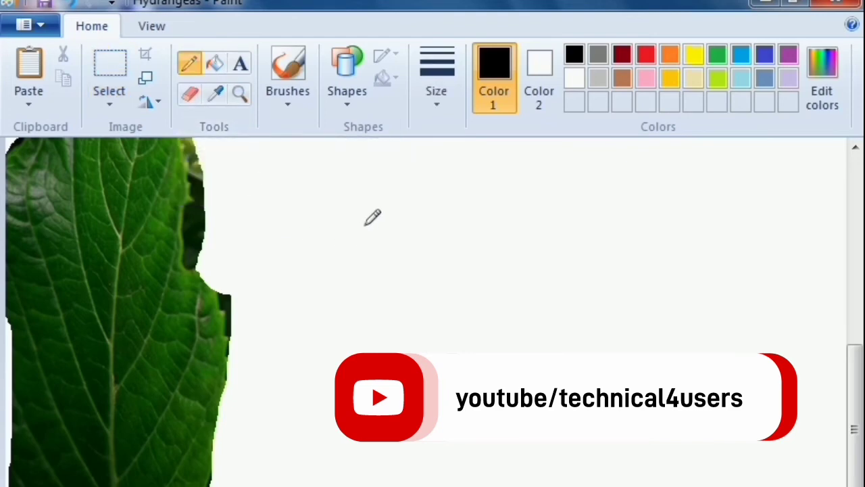
pyautogui.click(362, 200)
pyautogui.moveTo(362, 200)
pyautogui.mouseDown()
pyautogui.moveTo(374, 272)
pyautogui.moveTo(352, 240)
pyautogui.moveTo(411, 302)
pyautogui.moveTo(507, 285)
pyautogui.moveTo(553, 229)
pyautogui.mouseUp()
pyautogui.moveTo(524, 215)
pyautogui.mouseDown()
pyautogui.moveTo(557, 215)
pyautogui.moveTo(595, 281)
pyautogui.moveTo(593, 387)
pyautogui.moveTo(629, 396)
pyautogui.mouseUp()
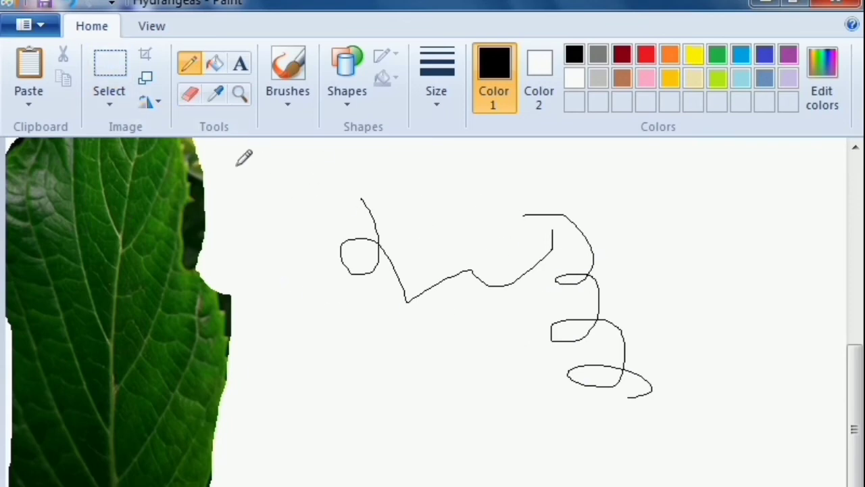
# - Rub out most of the pencil squiggles beside the leaf with the Eraser
pyautogui.click(190, 93)
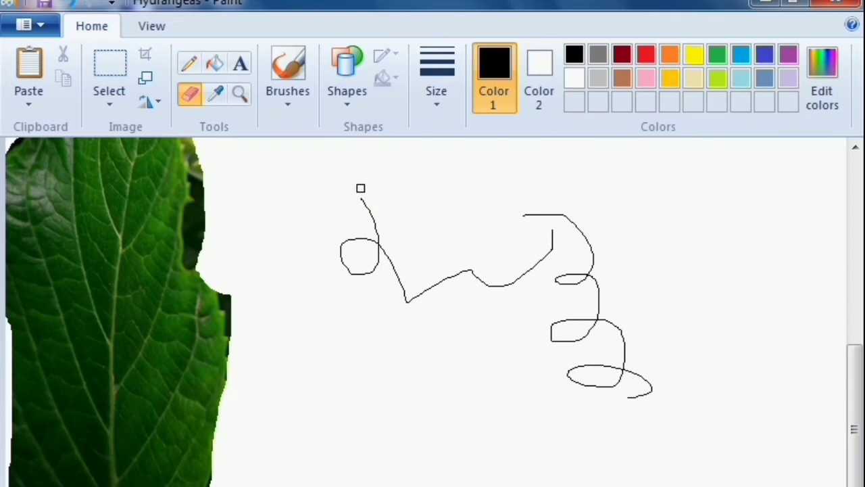
pyautogui.moveTo(360, 188)
pyautogui.mouseDown()
pyautogui.moveTo(380, 271)
pyautogui.moveTo(363, 213)
pyautogui.moveTo(335, 258)
pyautogui.moveTo(359, 268)
pyautogui.moveTo(369, 226)
pyautogui.moveTo(340, 252)
pyautogui.moveTo(380, 260)
pyautogui.mouseUp()
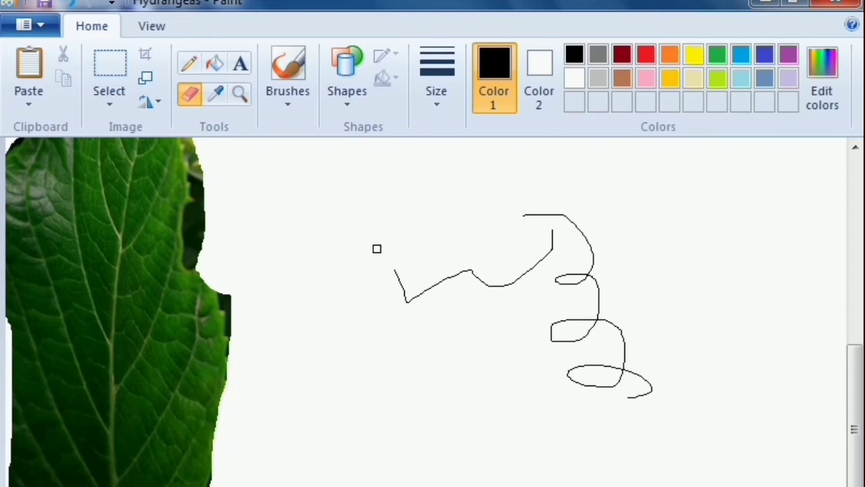
pyautogui.moveTo(451, 268)
pyautogui.mouseDown()
pyautogui.moveTo(382, 295)
pyautogui.moveTo(503, 269)
pyautogui.moveTo(429, 291)
pyautogui.moveTo(491, 284)
pyautogui.moveTo(516, 267)
pyautogui.moveTo(446, 281)
pyautogui.moveTo(444, 274)
pyautogui.moveTo(584, 268)
pyautogui.moveTo(549, 247)
pyautogui.moveTo(661, 236)
pyautogui.mouseUp()
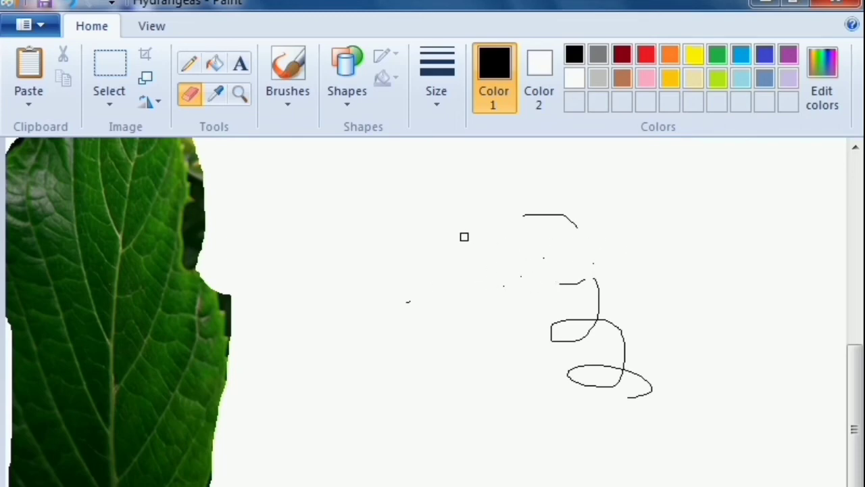
pyautogui.moveTo(464, 236); pyautogui.dragTo(570, 211)
pyautogui.moveTo(783, 288); pyautogui.dragTo(595, 338)
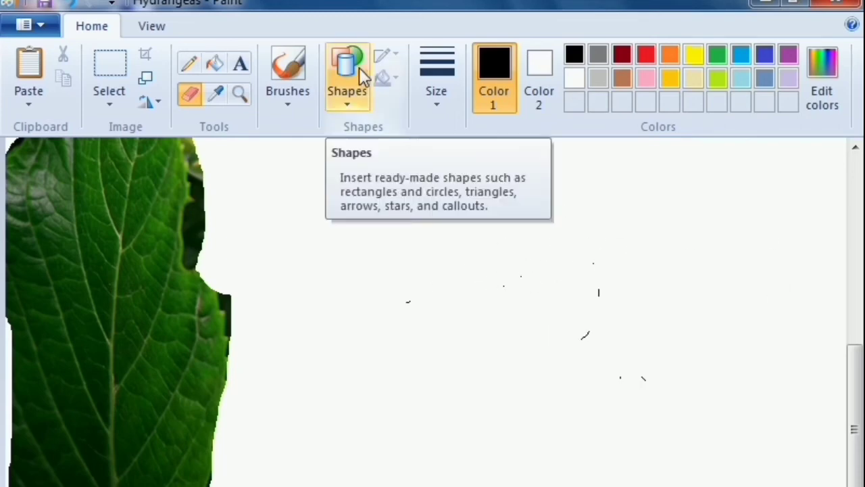
# - Draw a large black-outlined rectangle on the white area beside the leaf, enclosing the leftover pencil marks
pyautogui.click(348, 88)
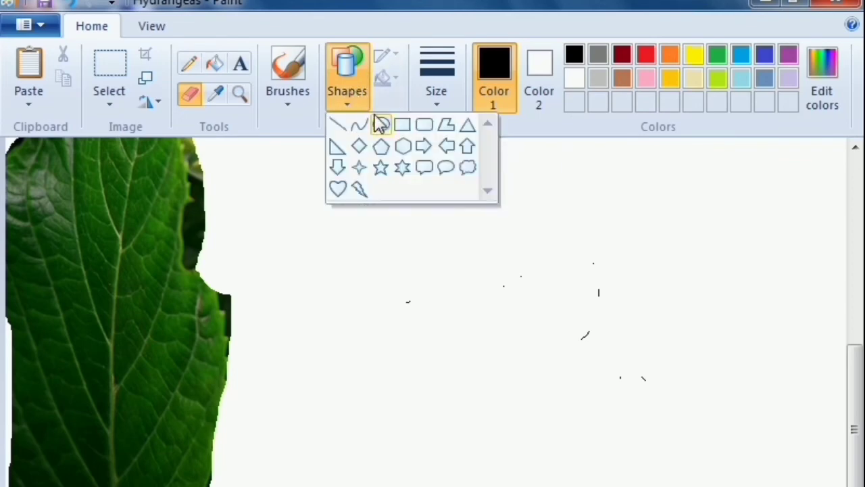
pyautogui.click(403, 129)
pyautogui.moveTo(346, 190); pyautogui.dragTo(743, 446)
pyautogui.moveTo(753, 446); pyautogui.dragTo(749, 442)
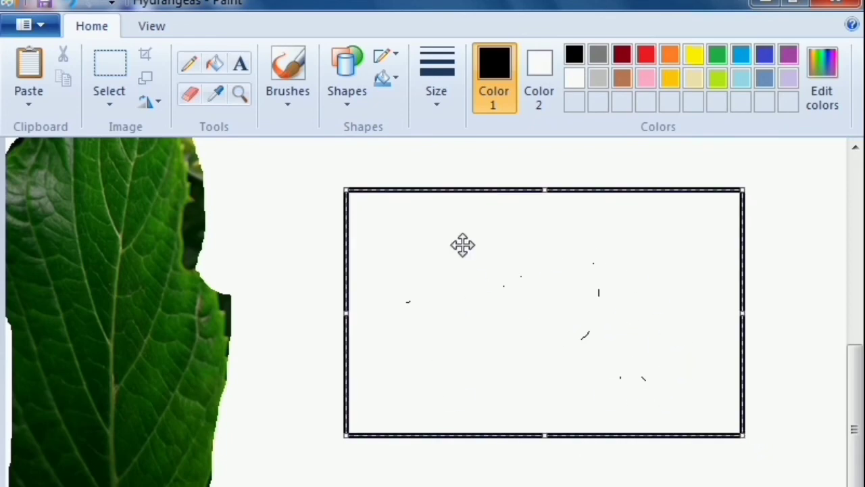
# - Fill the rectangle with black and refill it, including its outline, with red
pyautogui.click(218, 62)
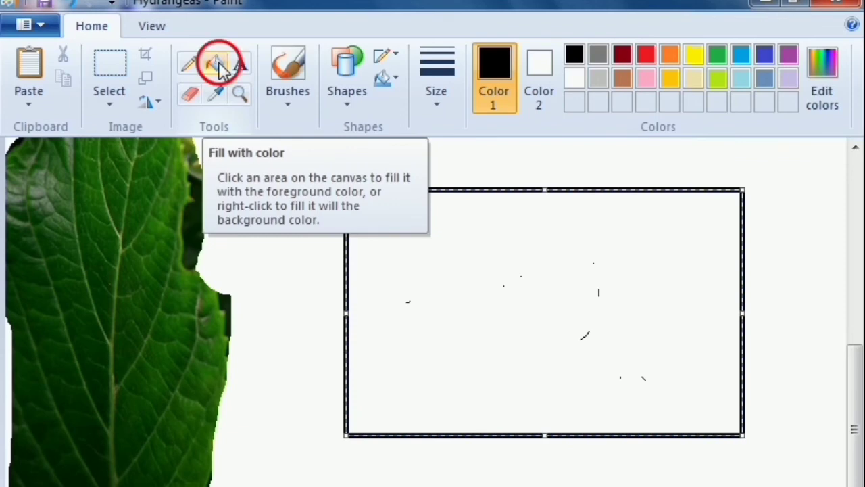
pyautogui.click(511, 276)
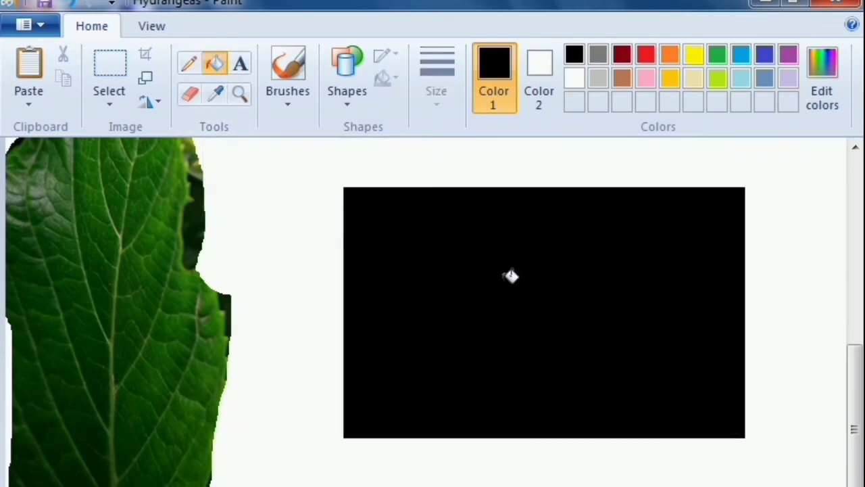
pyautogui.click(646, 54)
pyautogui.click(589, 251)
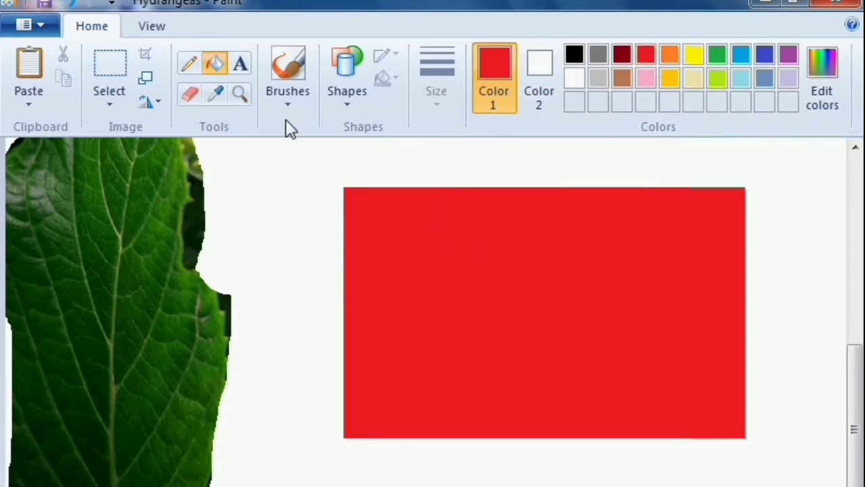
# - Add the text "hgvvfgxchchcfjc" inside the red rectangle, writing "hgvv" in red and the remaining letters in black
pyautogui.click(242, 66)
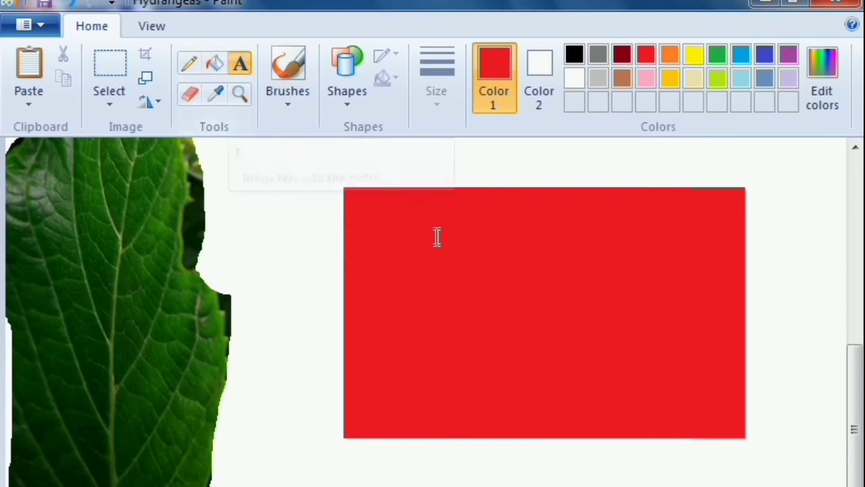
pyautogui.click(494, 269)
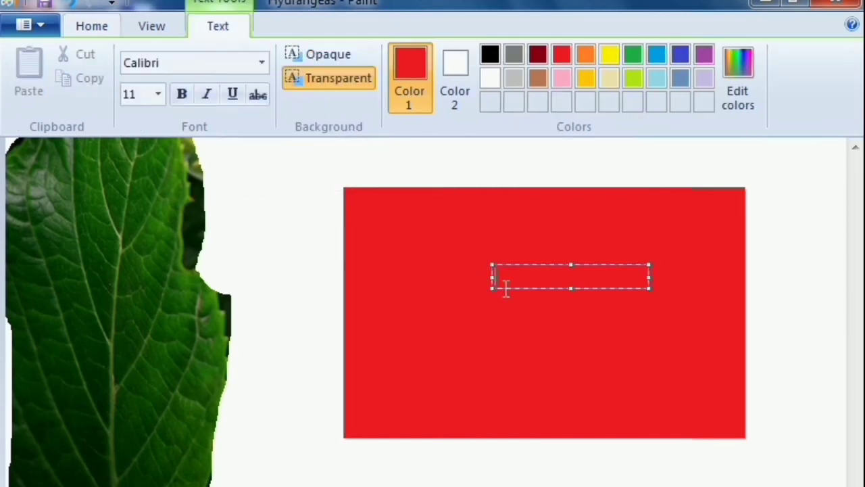
pyautogui.write('Hello')
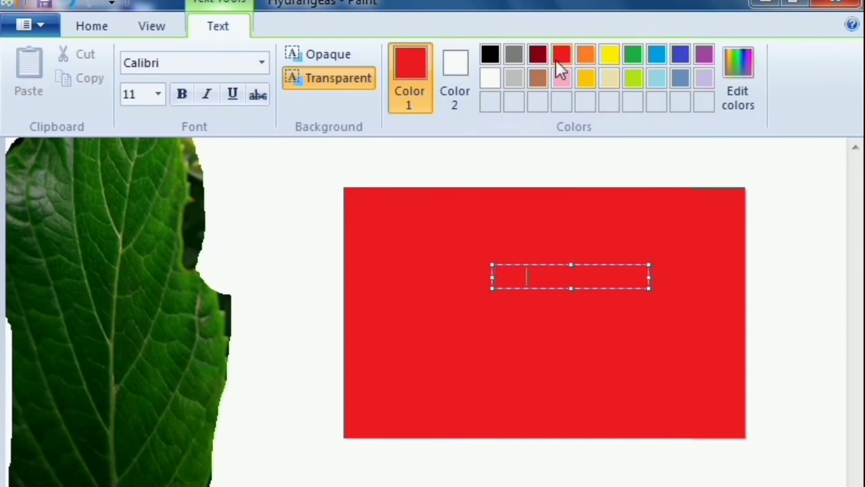
pyautogui.click(489, 57)
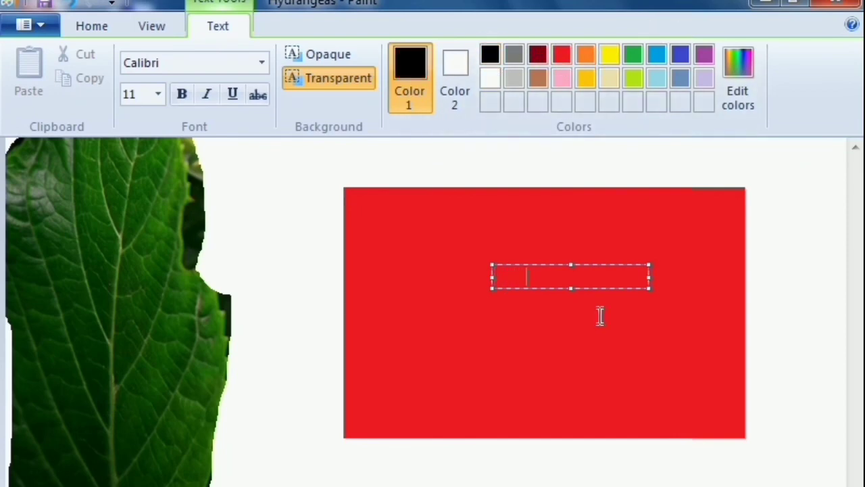
pyautogui.write('fgxchchcfjc')
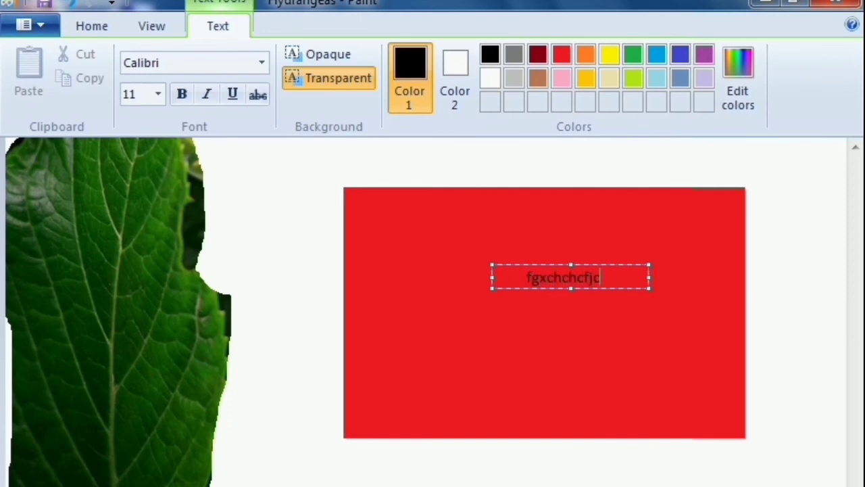
# - Format all the text as bold, underlined and size 14, and enlarge its text box to fit
pyautogui.moveTo(609, 290); pyautogui.dragTo(499, 286)
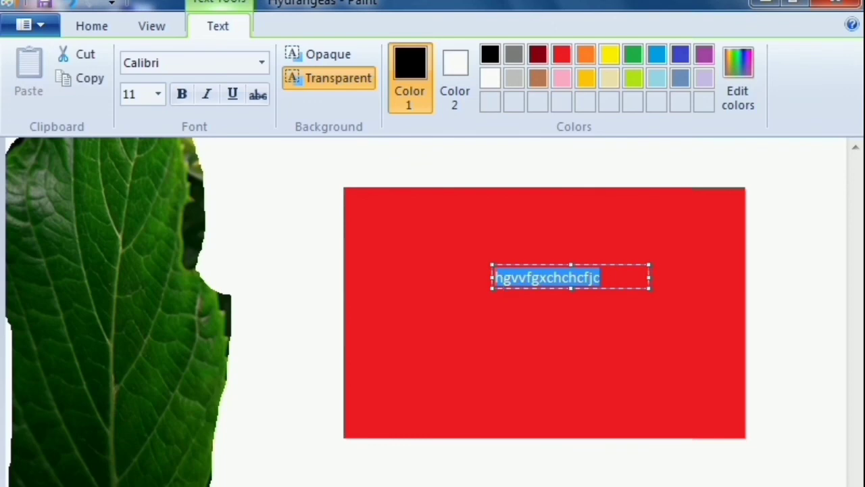
pyautogui.click(182, 96)
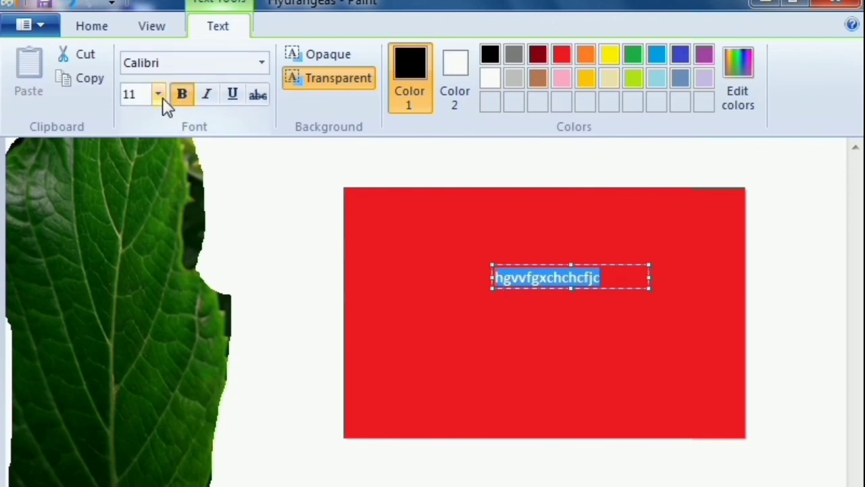
pyautogui.click(159, 95)
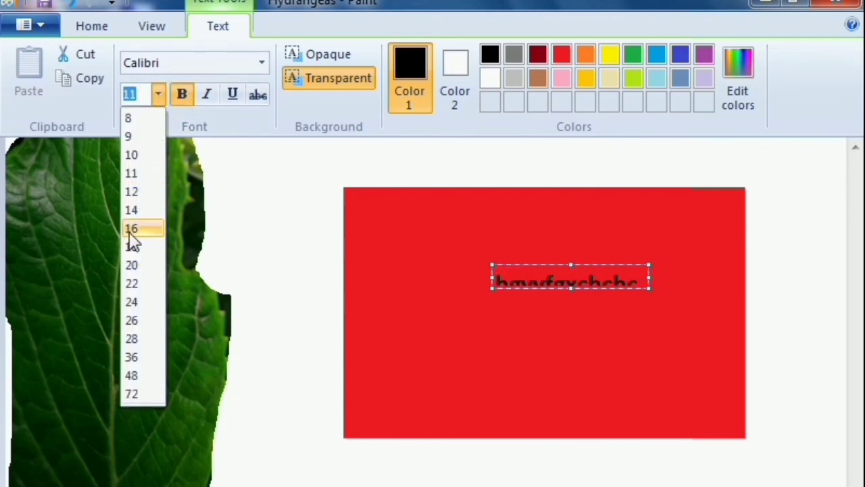
pyautogui.click(136, 211)
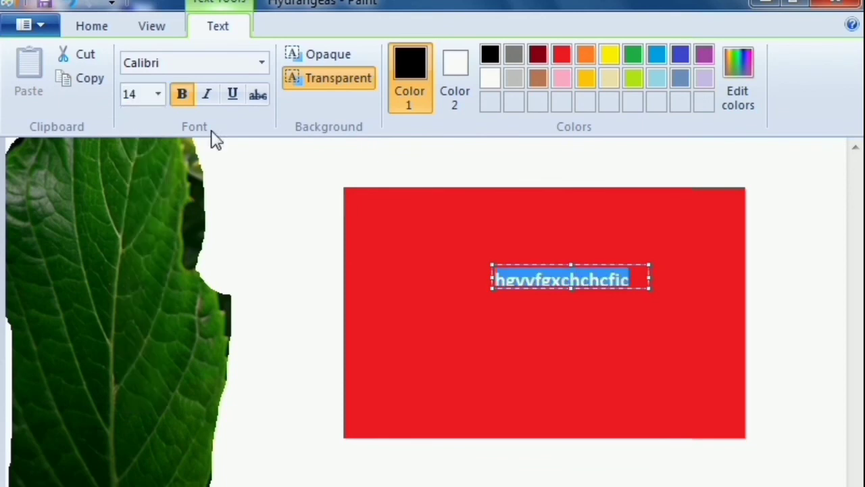
pyautogui.click(233, 95)
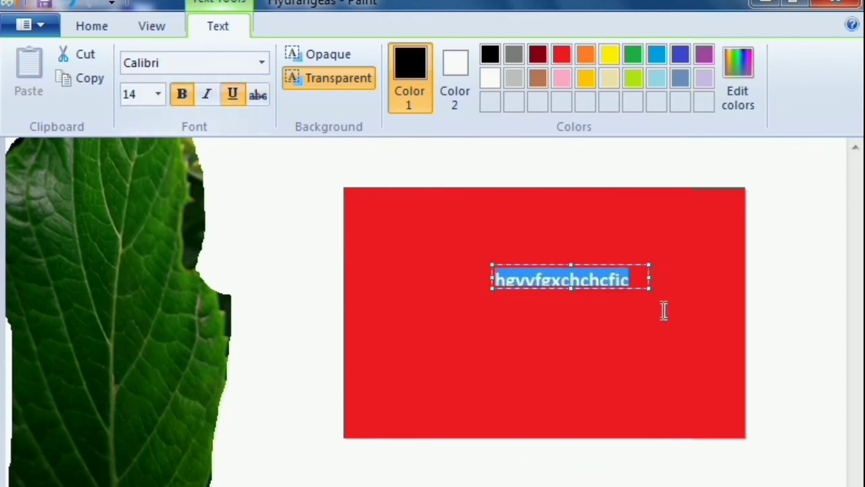
pyautogui.moveTo(649, 290); pyautogui.dragTo(670, 340)
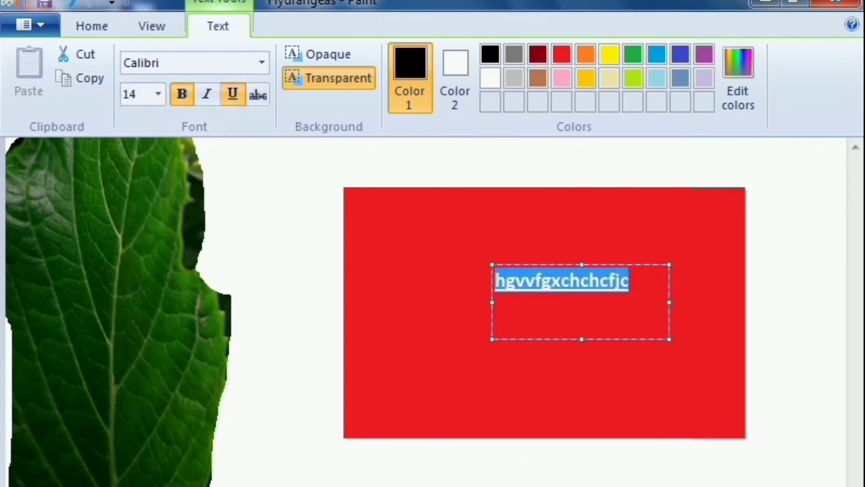
pyautogui.click(662, 322)
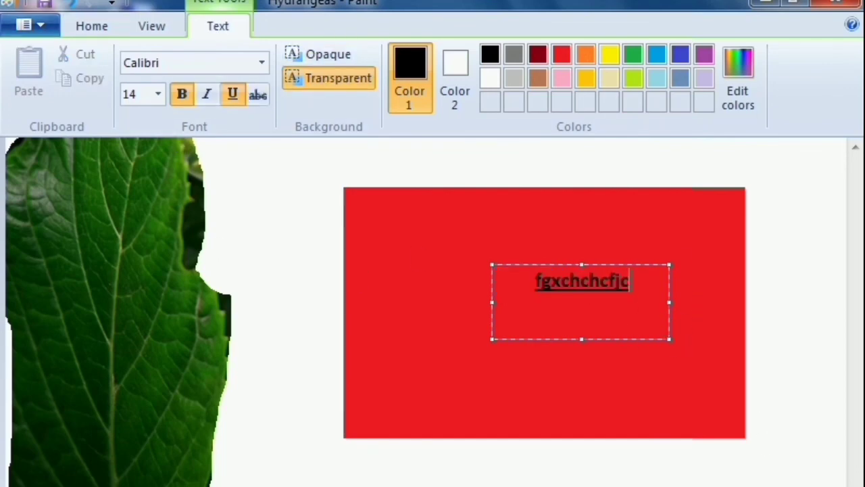
# - Magnify the red rectangle and zoom back out until the whole shape and the leaf are in view
pyautogui.click(92, 28)
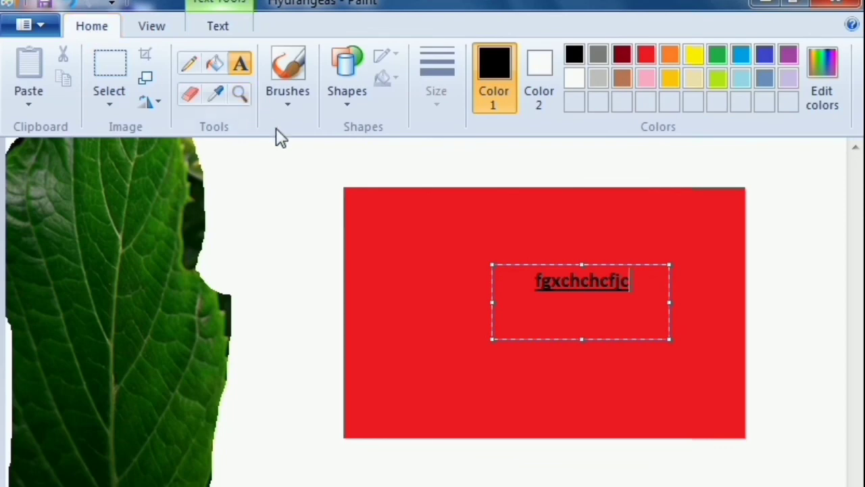
pyautogui.click(241, 97)
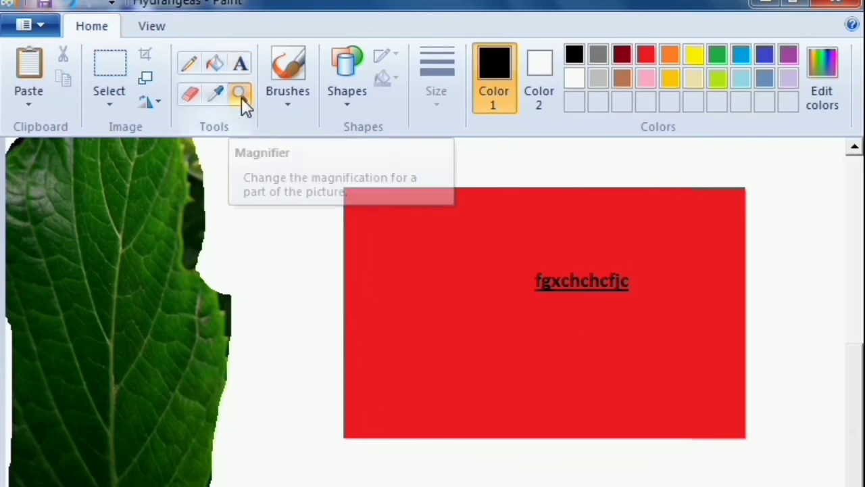
pyautogui.scroll(3, 527, 310)
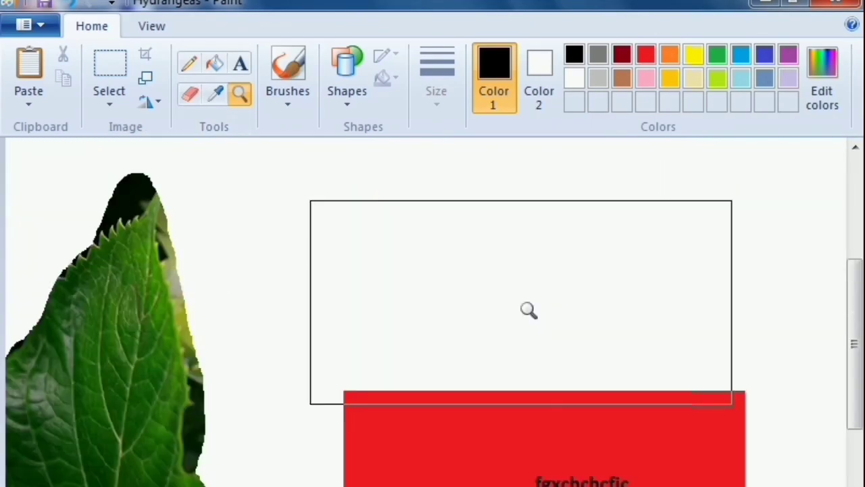
pyautogui.scroll(-3, 527, 310)
pyautogui.click(543, 336)
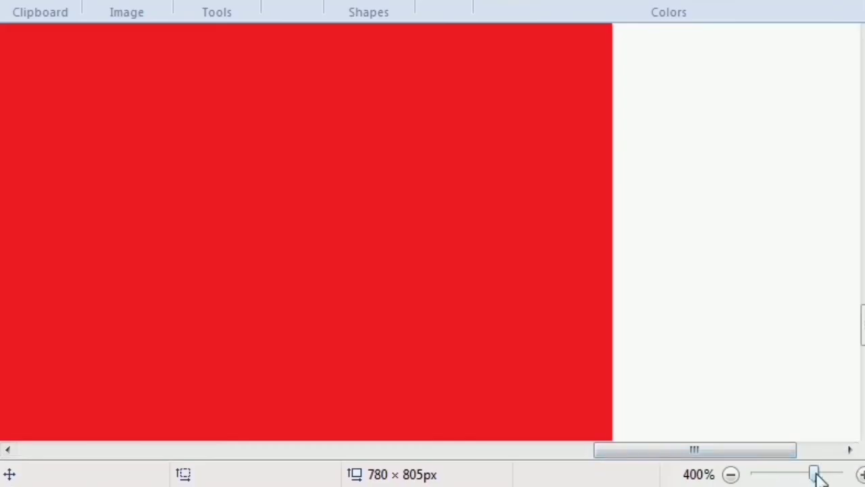
pyautogui.moveTo(815, 475); pyautogui.dragTo(783, 476)
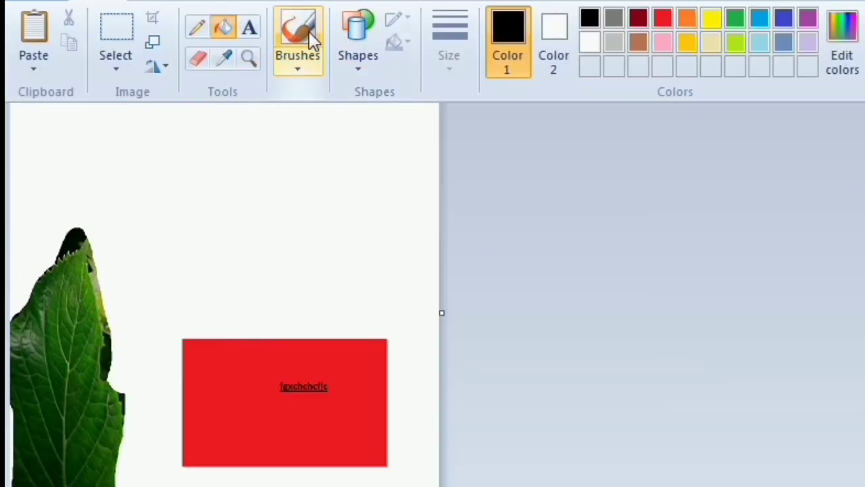
# - Paint black looping freehand strokes with the Brush on the white area above the red rectangle
pyautogui.click(309, 31)
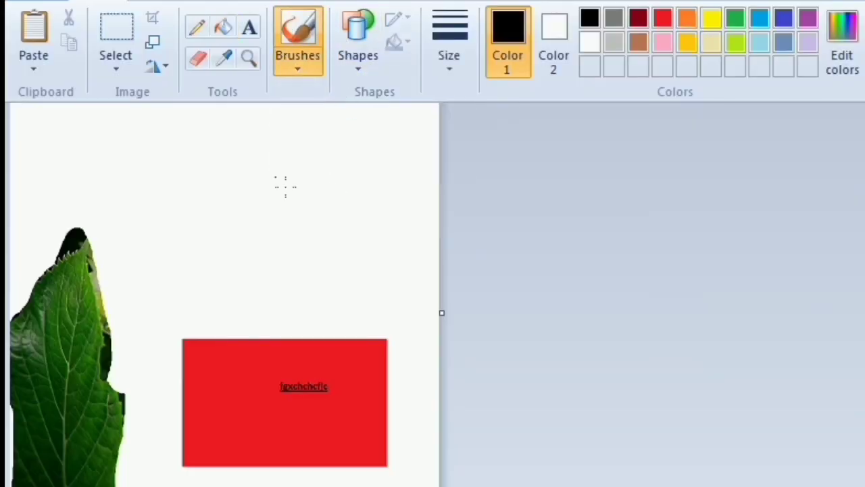
pyautogui.moveTo(277, 181)
pyautogui.mouseDown()
pyautogui.moveTo(197, 207)
pyautogui.moveTo(371, 199)
pyautogui.moveTo(300, 117)
pyautogui.mouseUp()
pyautogui.moveTo(293, 156); pyautogui.dragTo(311, 158)
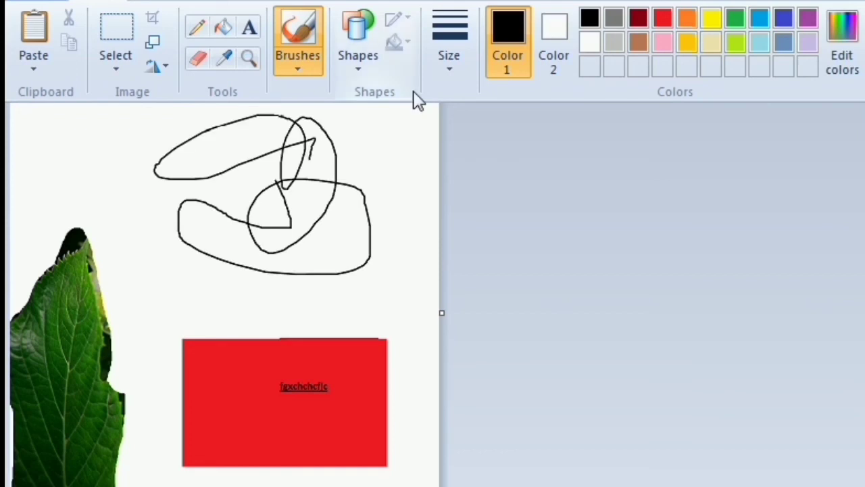